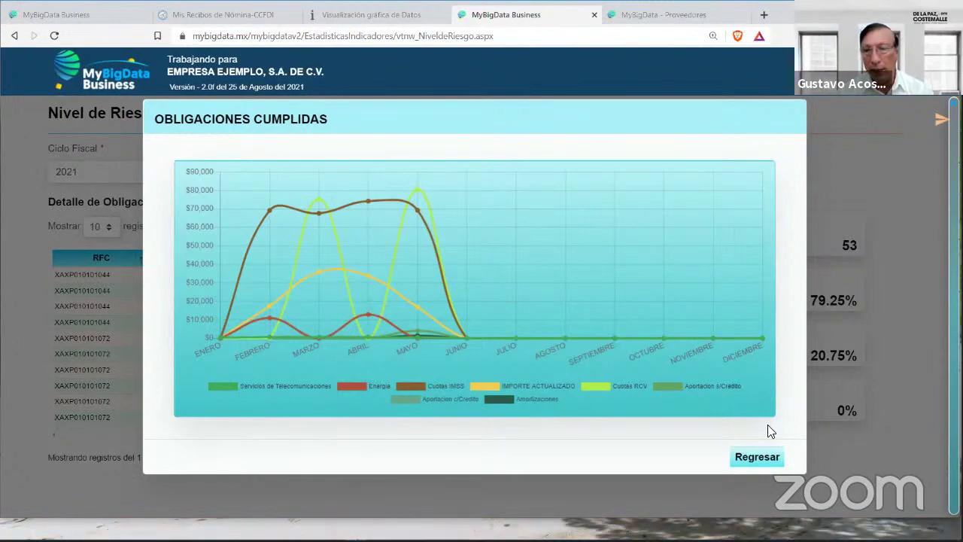
Step: Close the fulfilled obligations chart and show the following page of the obligations detail table
click(762, 456)
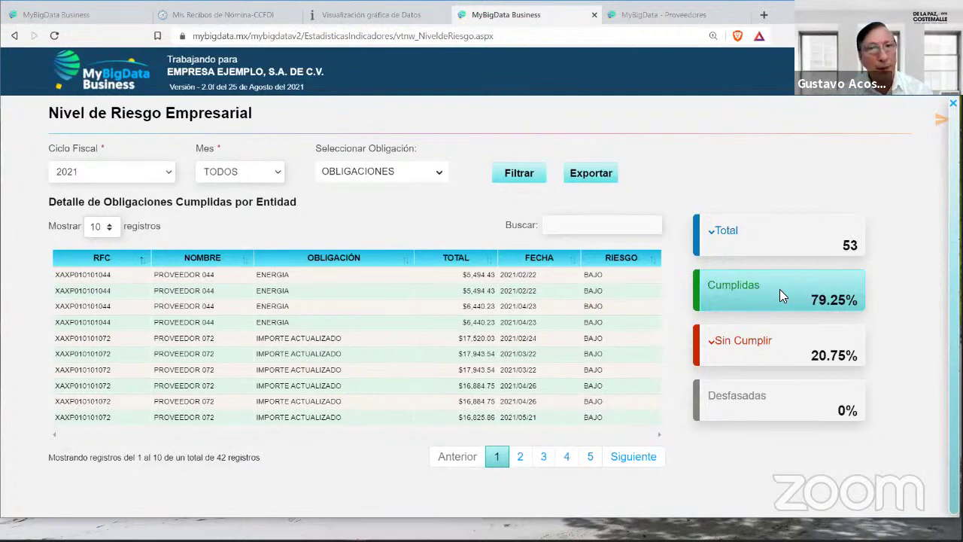
click(632, 457)
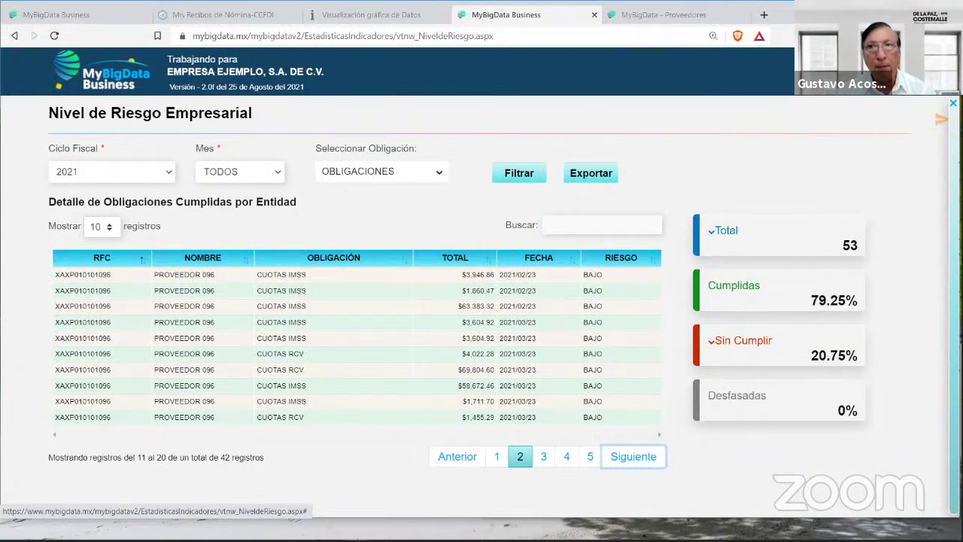
Step: Open the Indicadores Globales de RRHH report from Análisis de Nómina
mouse_move(942, 119)
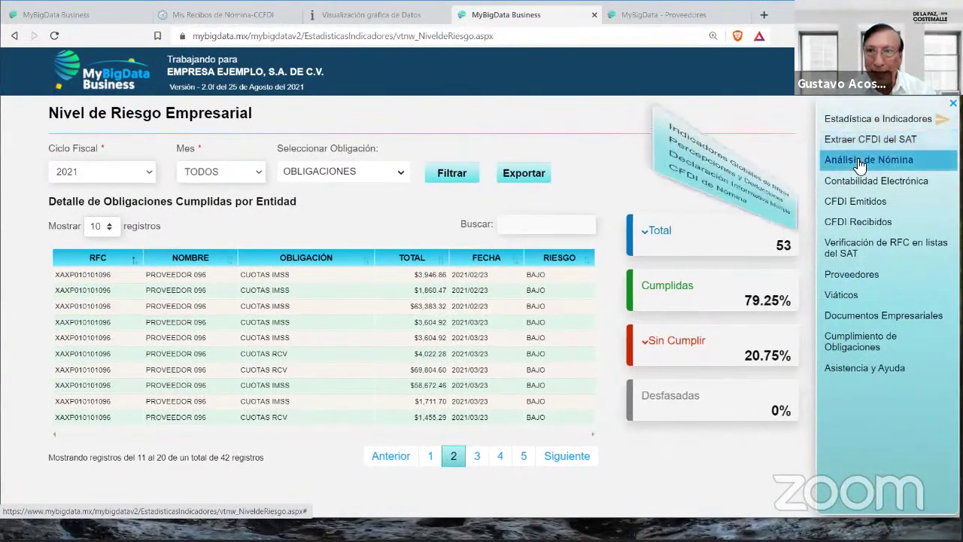
click(793, 170)
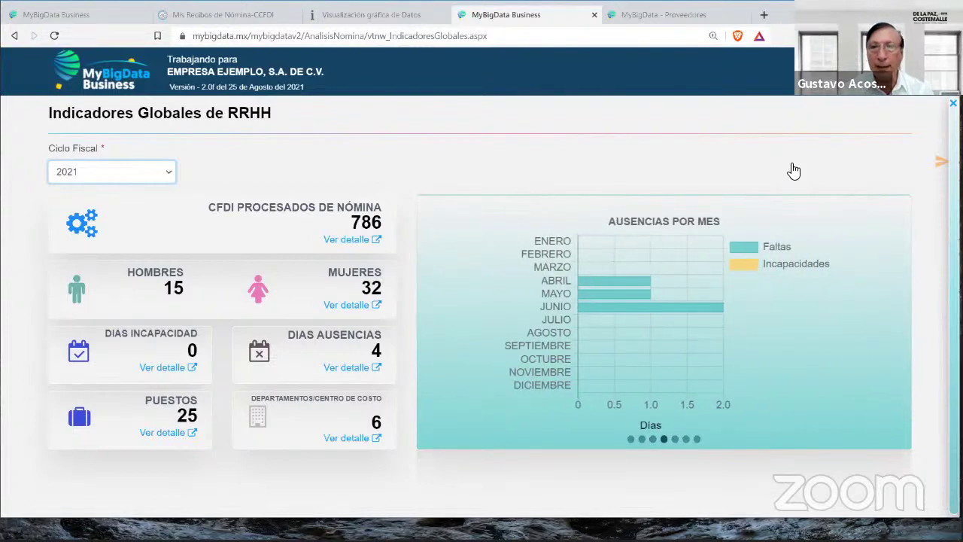
Step: Open the Percepciones y Deducciones report and view the chart and table for both total and detailed perceptions
mouse_move(929, 163)
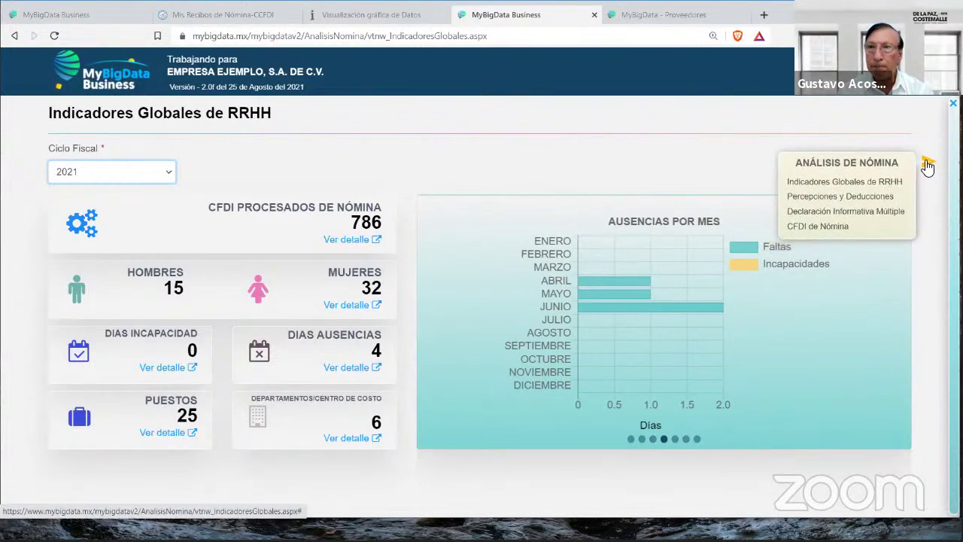
click(883, 203)
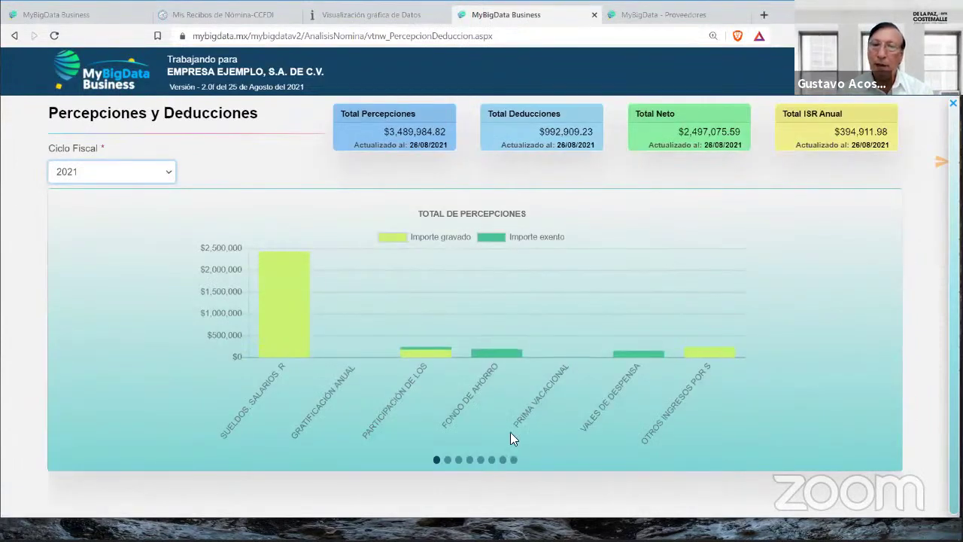
click(448, 460)
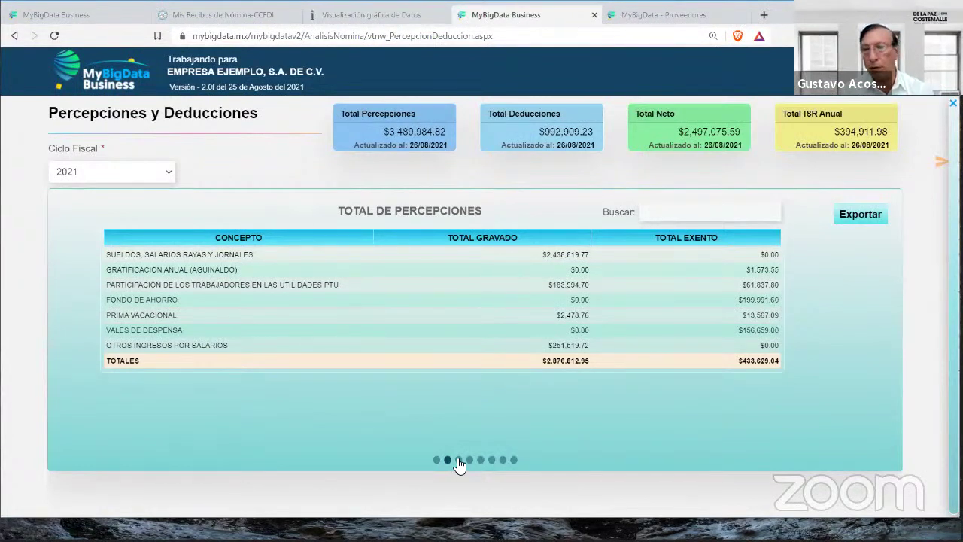
click(458, 460)
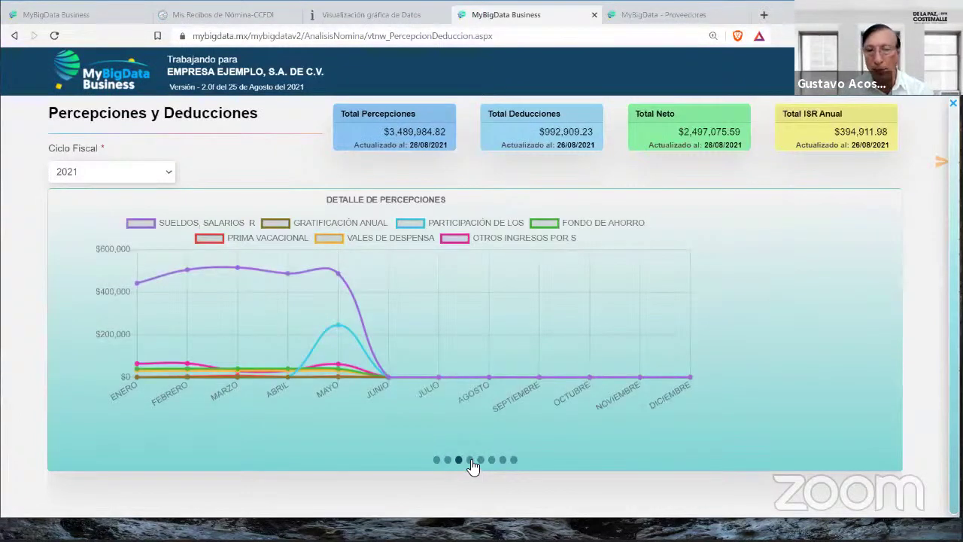
click(470, 459)
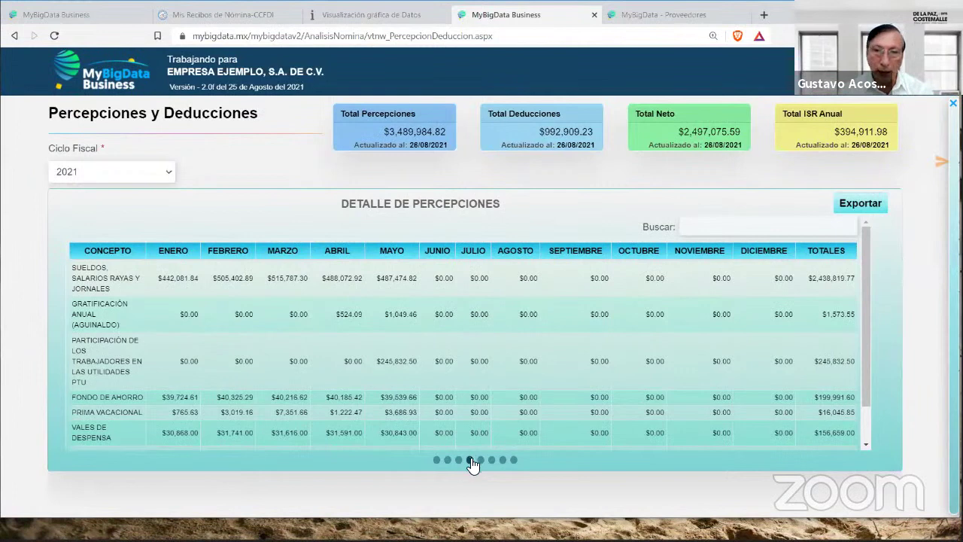
Step: View the total deductions chart and table, plus the monthly deductions detail chart and table
click(483, 461)
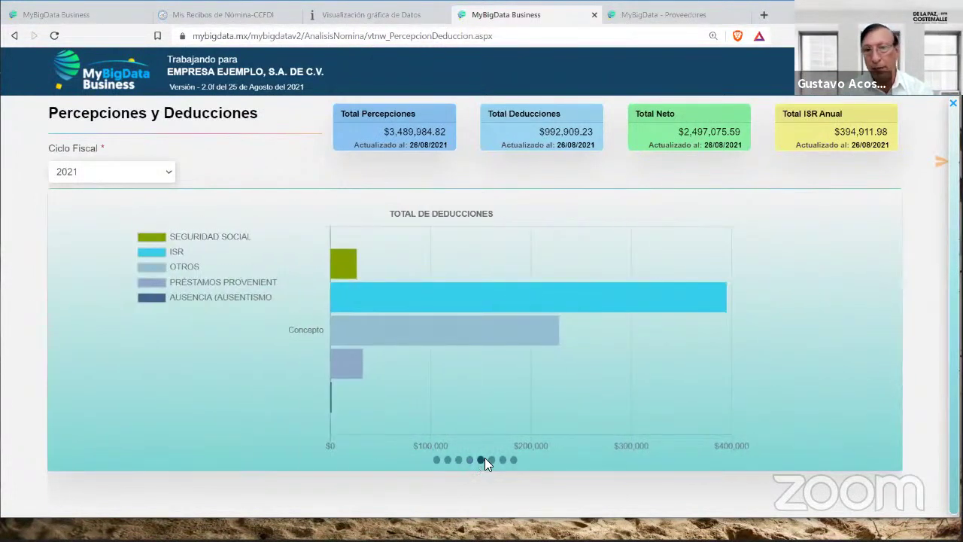
click(492, 460)
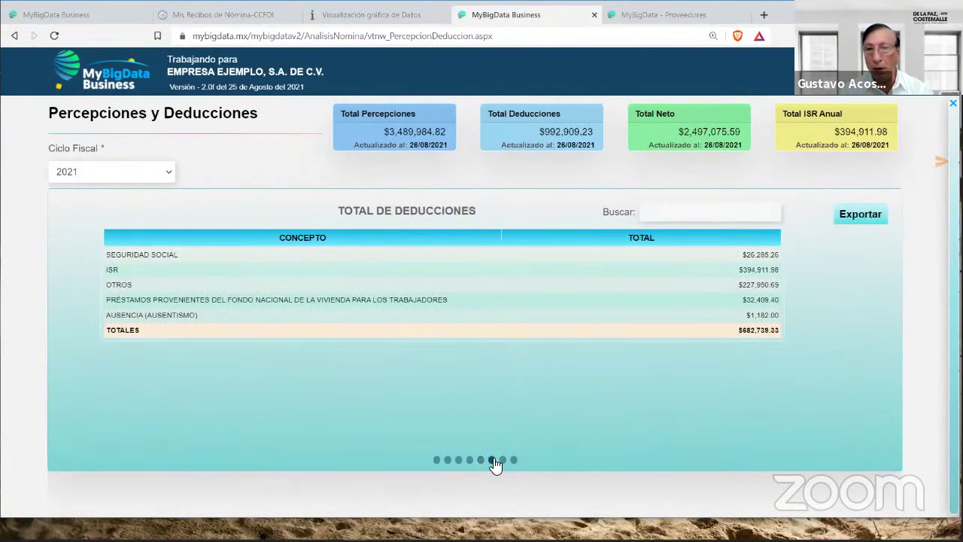
click(502, 460)
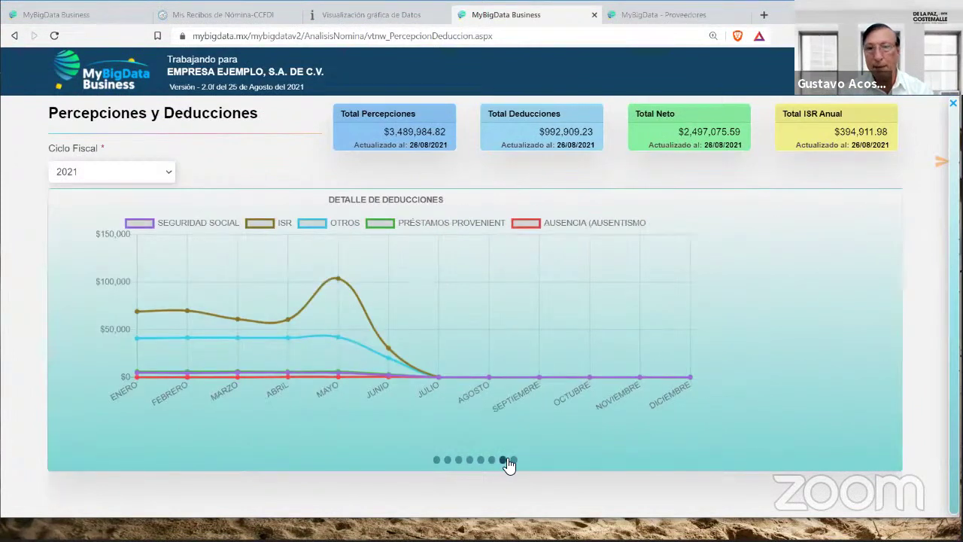
click(514, 461)
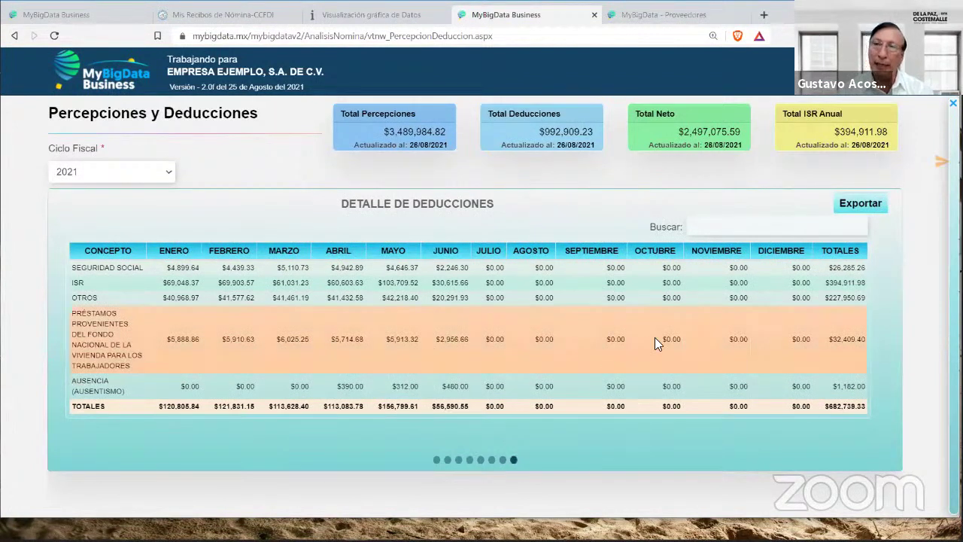
Step: Open Declaración Informativa Múltiple and review the Percepciones, Deducciones, Otros Pagos and Totales tables for Sueldos
mouse_move(935, 168)
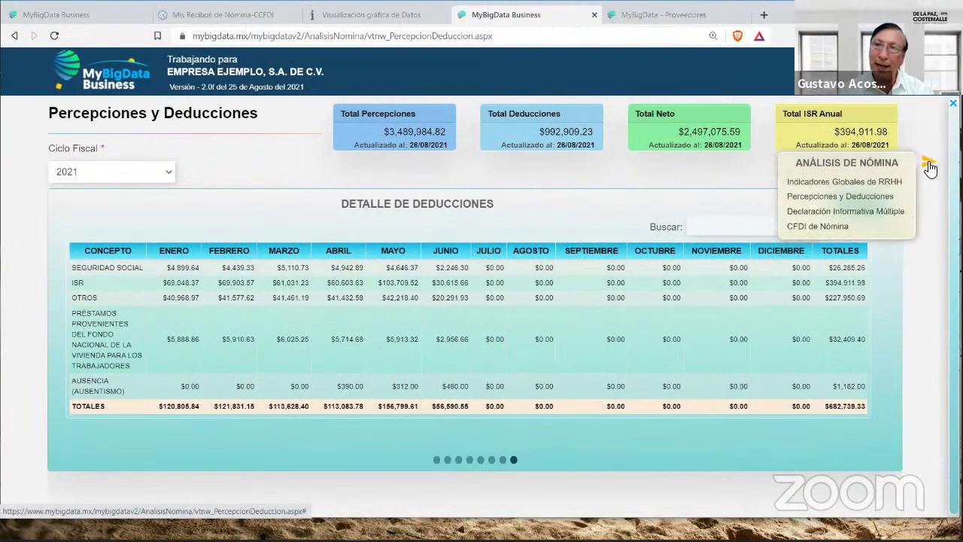
click(882, 214)
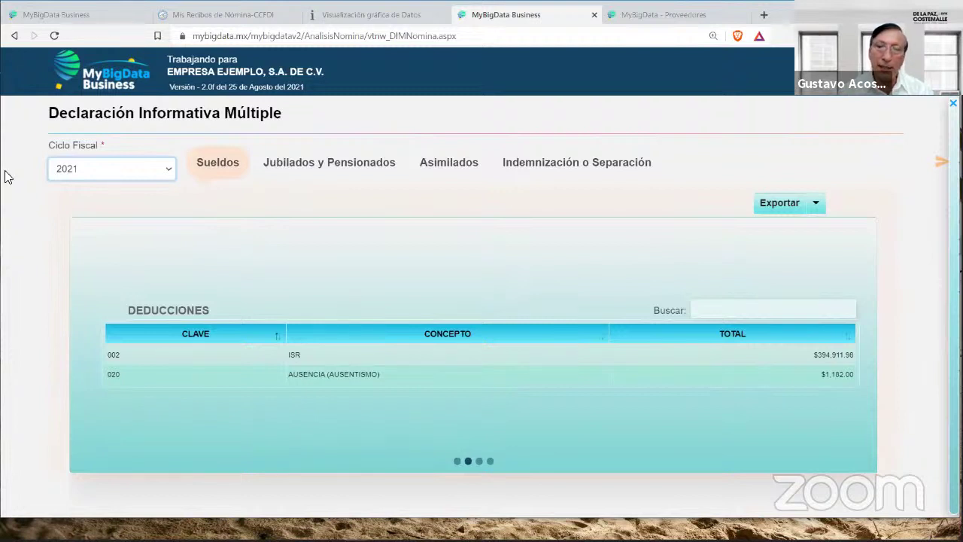
click(460, 459)
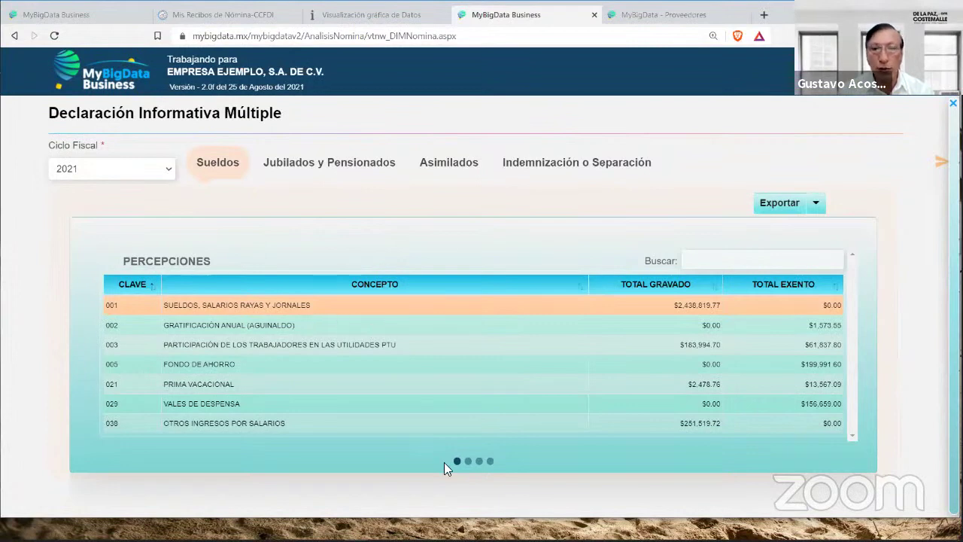
click(468, 462)
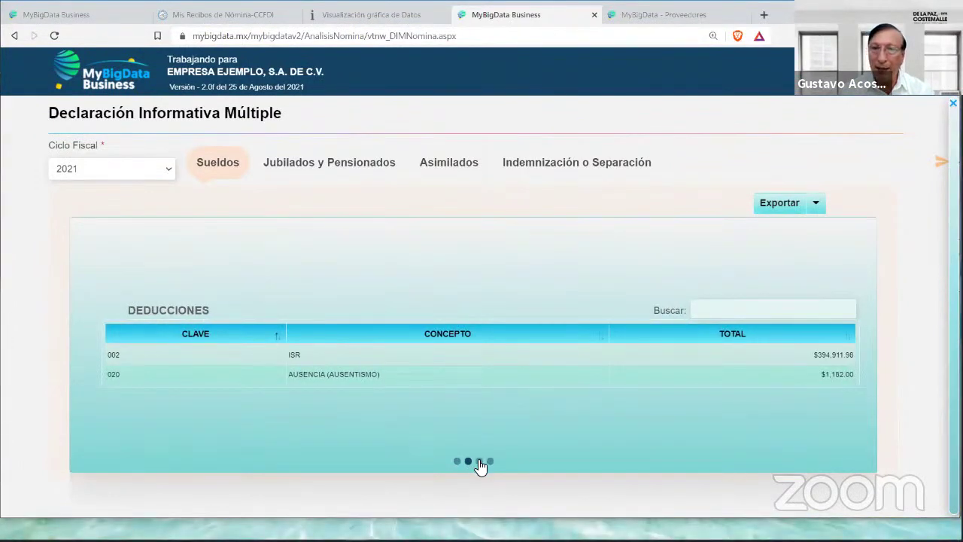
click(479, 461)
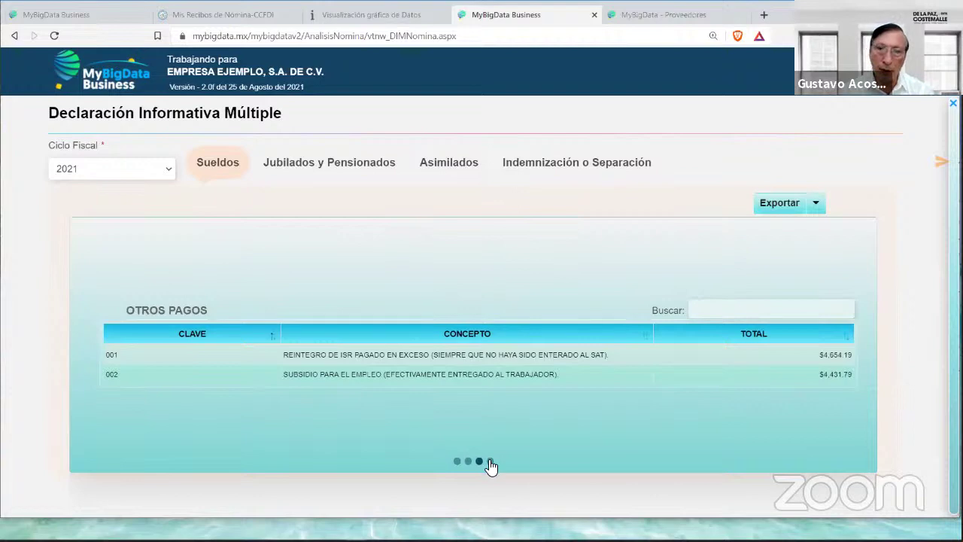
click(490, 462)
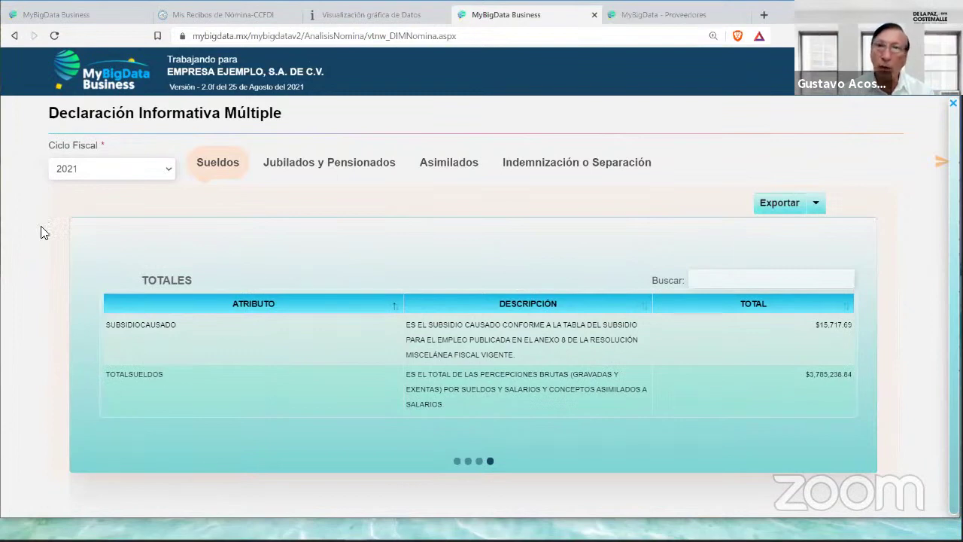
Step: Open the CFDI de Nómina listing from Análisis de Nómina
click(940, 162)
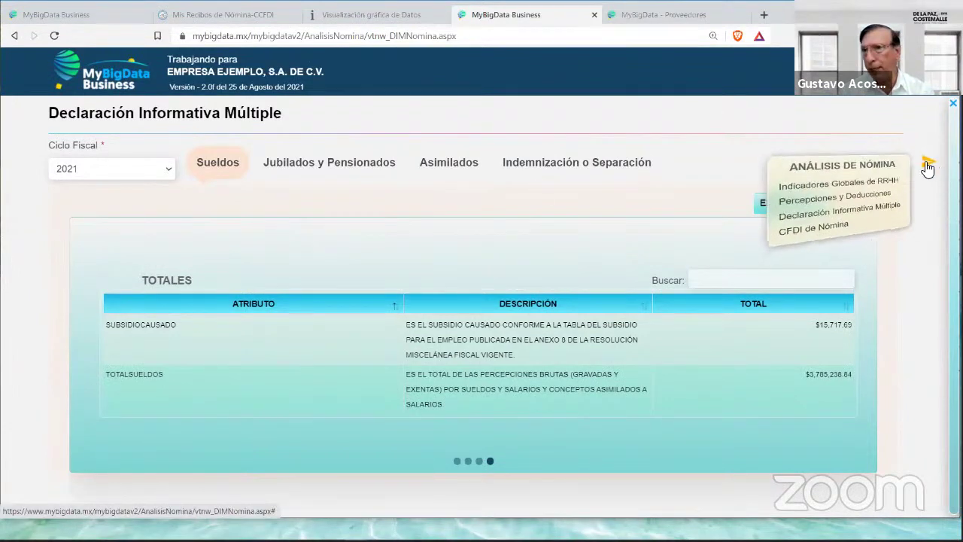
click(849, 227)
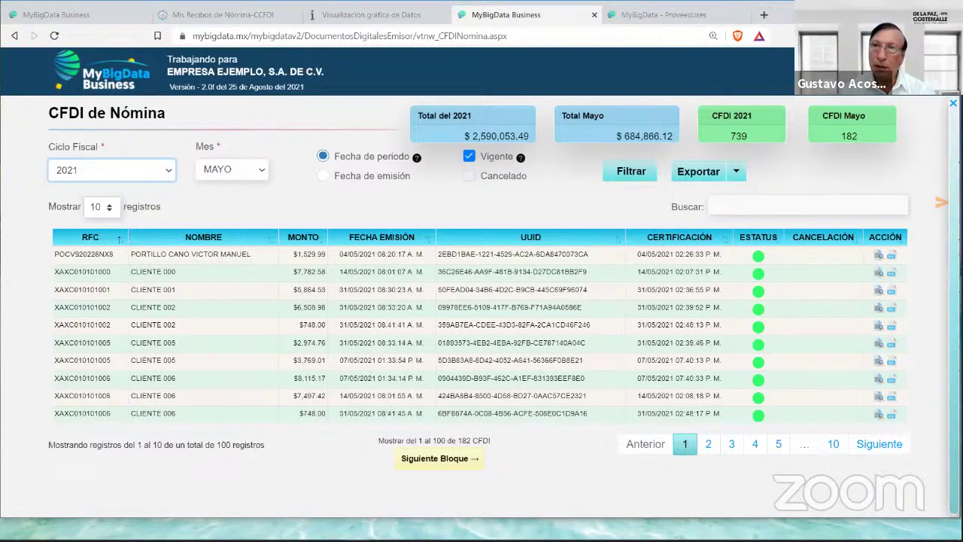
Step: Open the Determinación de IVA report in the Análisis de Impuestos group of Estadística e Indicadores
click(941, 202)
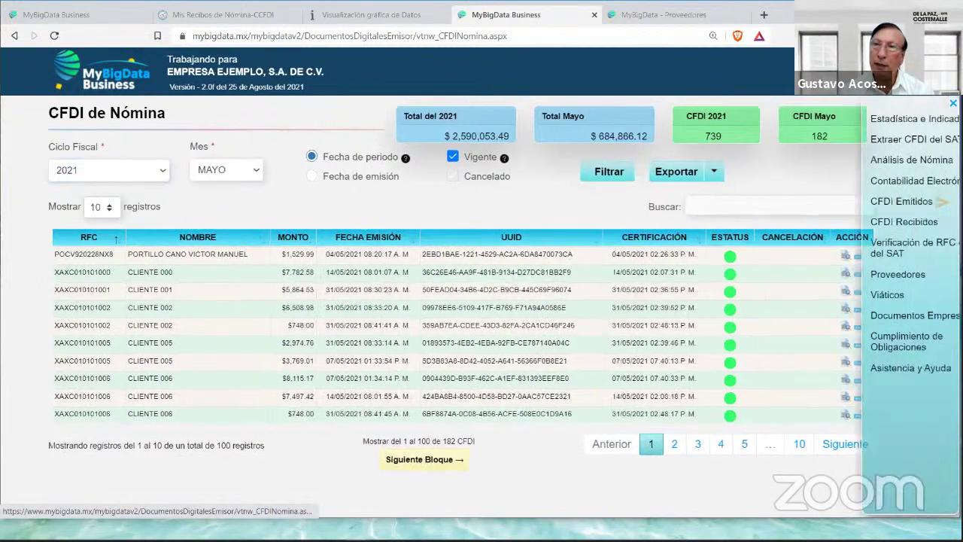
mouse_move(875, 120)
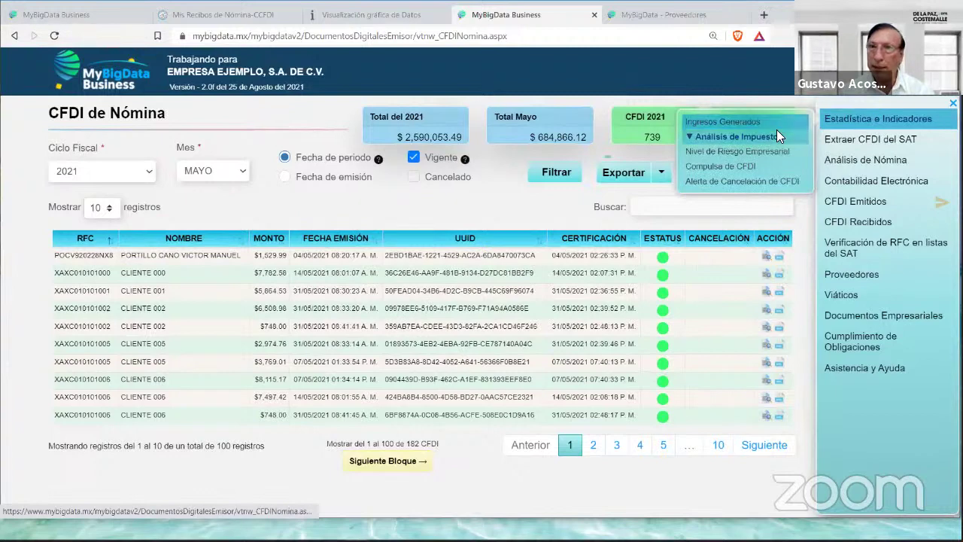
mouse_move(776, 135)
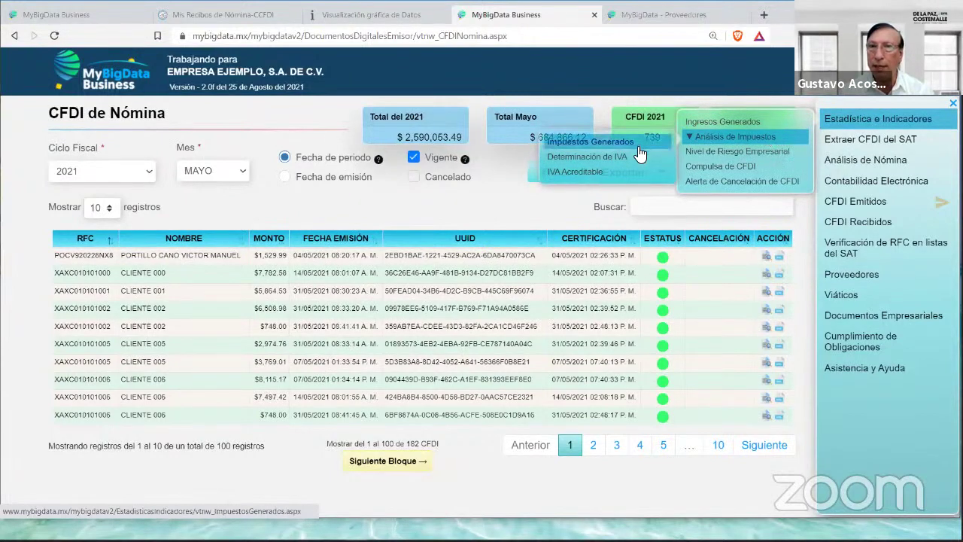
click(639, 159)
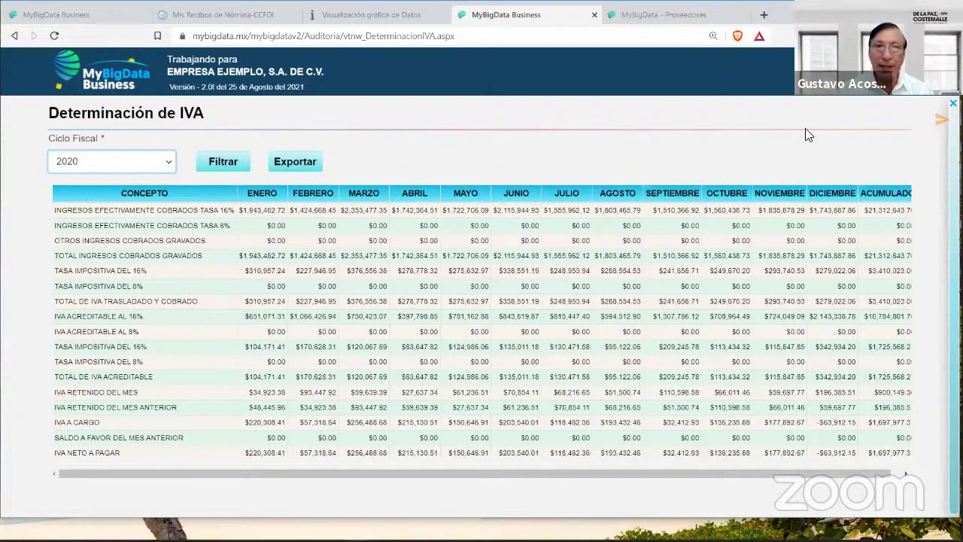
Step: Open the IVA Acreditable report from Análisis de Impuestos and dismiss its information notice
mouse_move(937, 127)
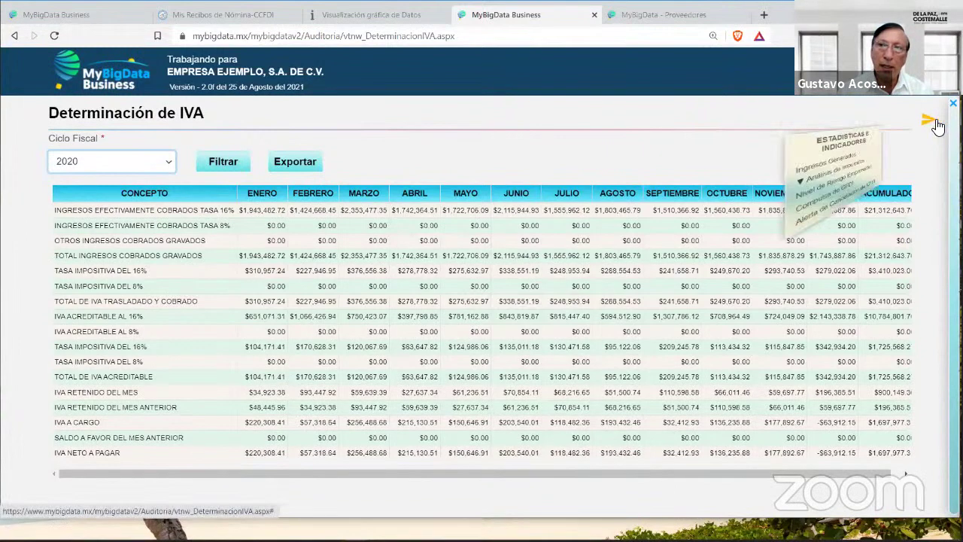
mouse_move(859, 165)
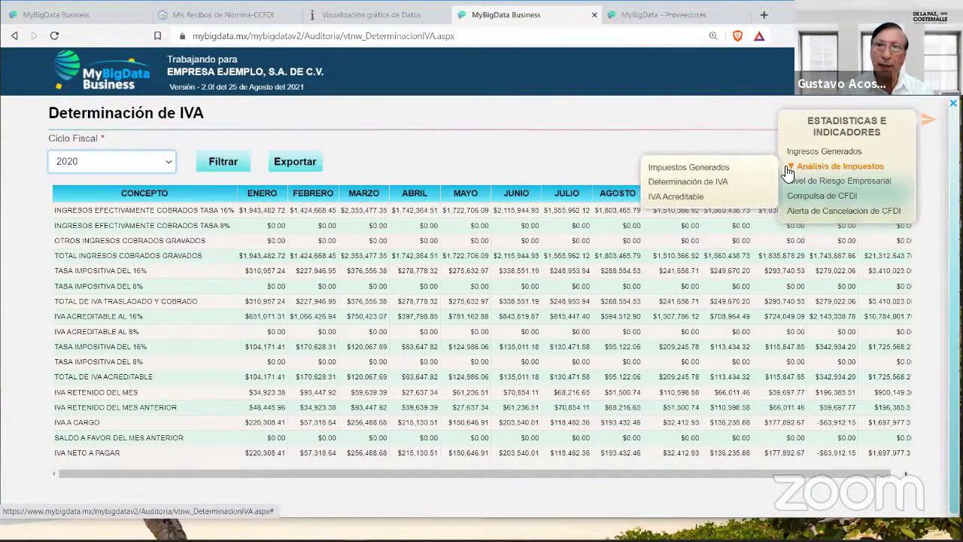
click(702, 196)
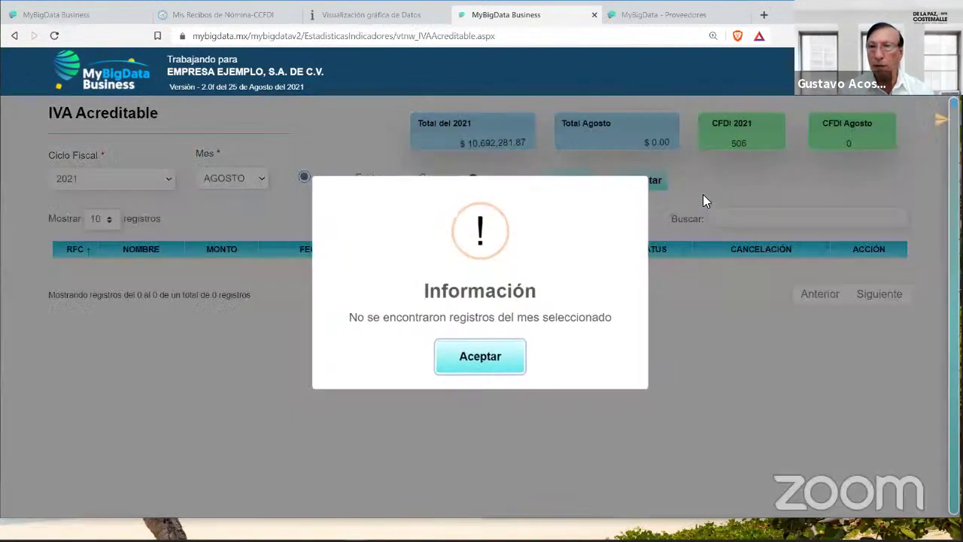
click(505, 368)
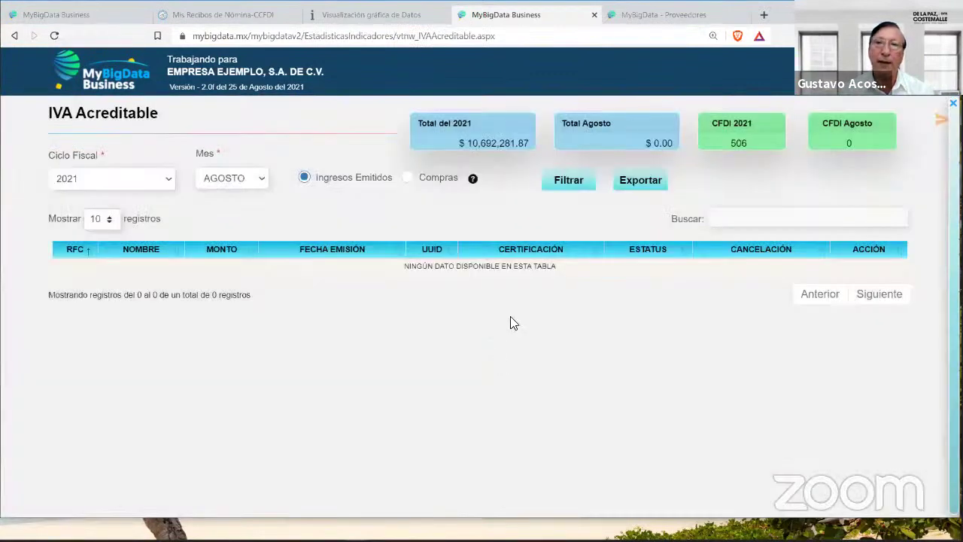
Step: Filter the IVA Acreditable report by fiscal year 2020
click(156, 184)
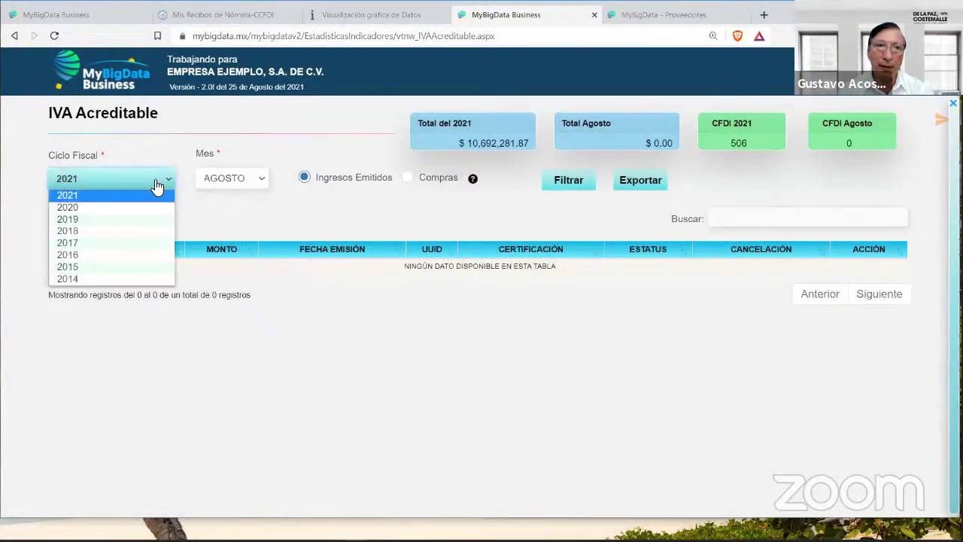
click(149, 206)
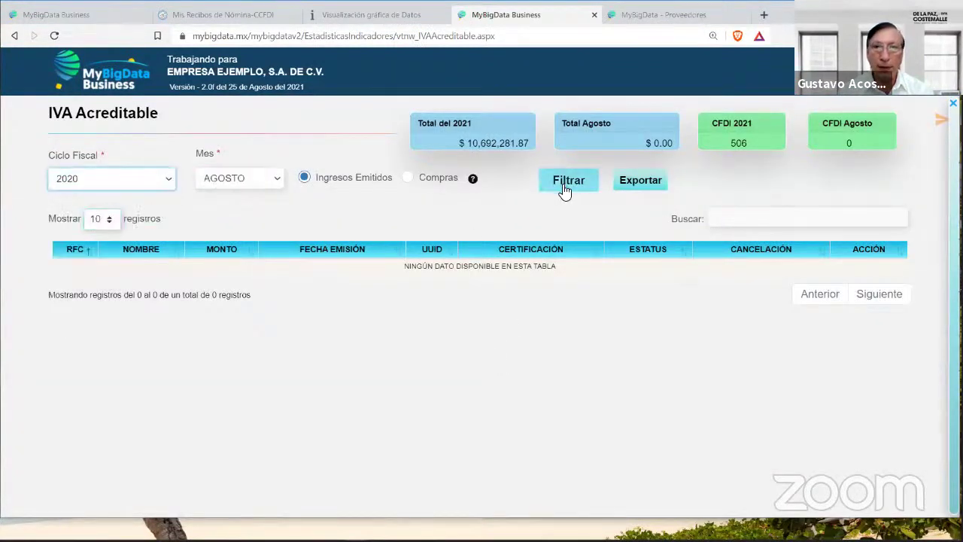
click(565, 188)
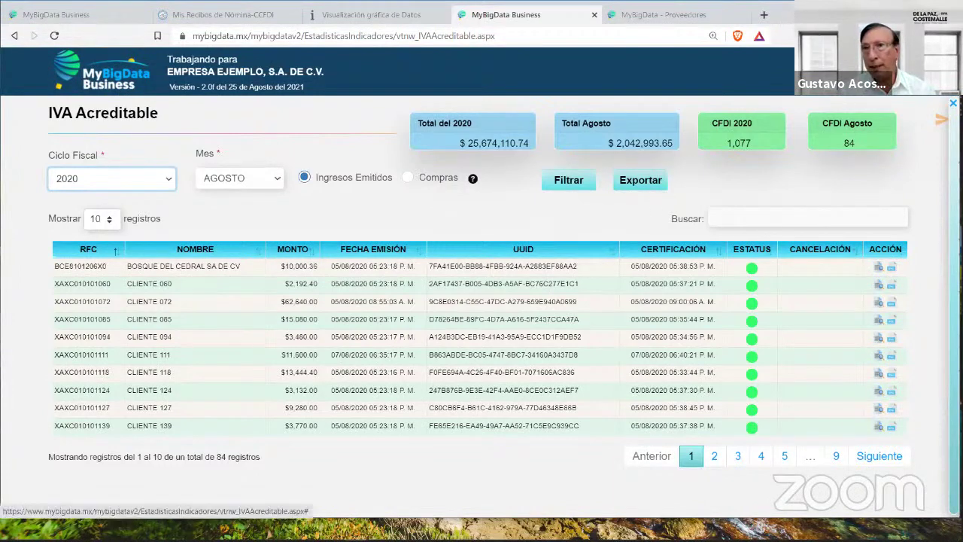
Step: Open the Importar Documento form from Documentos Empresariales
click(941, 119)
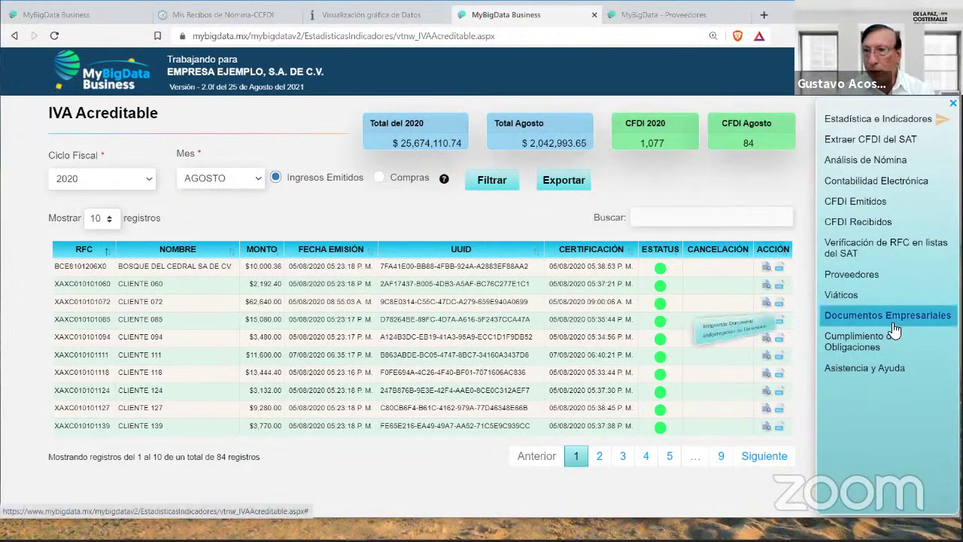
mouse_move(877, 323)
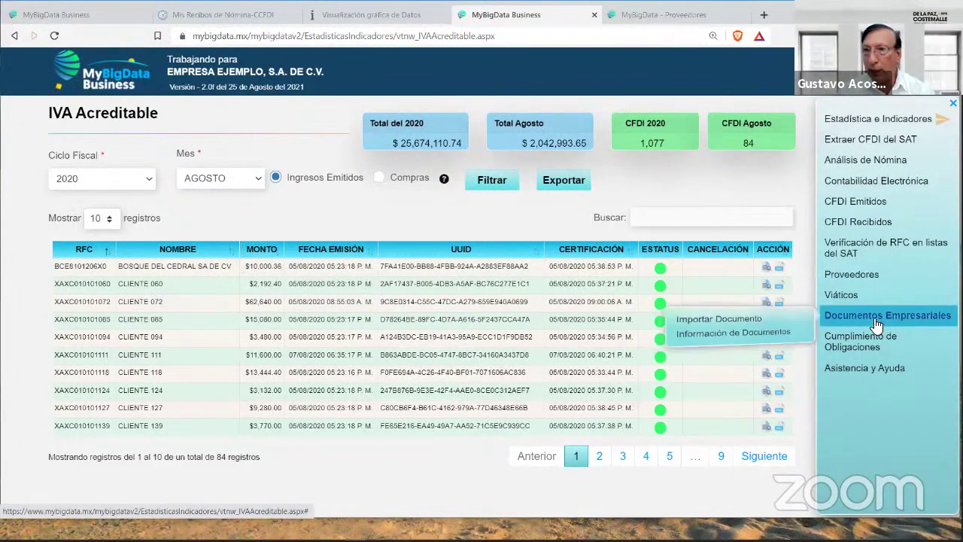
click(792, 319)
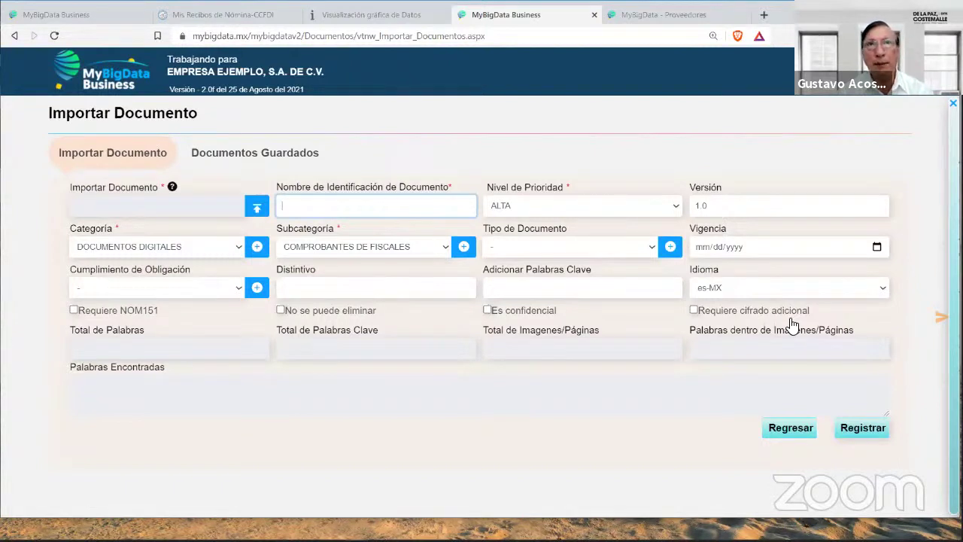
Step: Mark the document as Requiere NOM151, set its category to EXPEDIENTE DE PERSONAL DIRECTIVO Y DOCENTE, and review the available subcategories
click(139, 312)
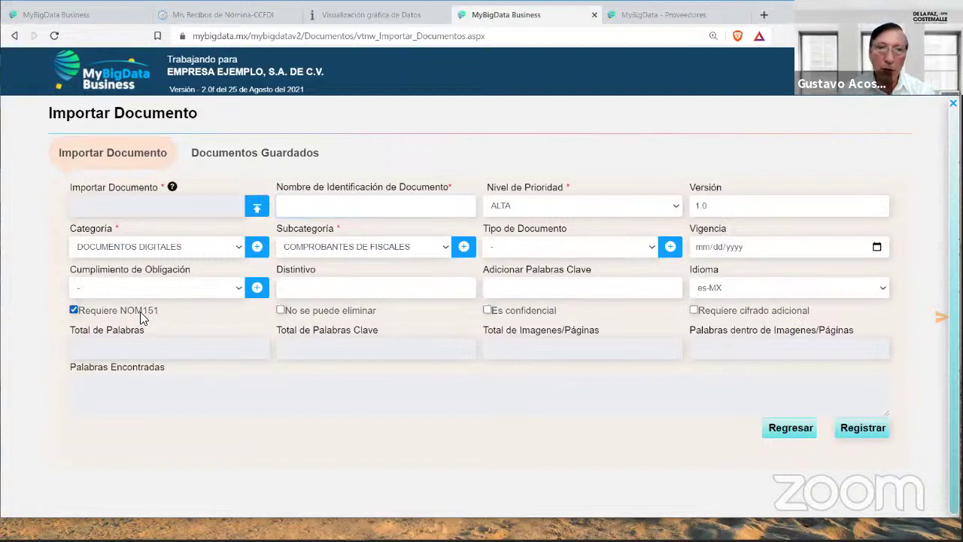
click(219, 250)
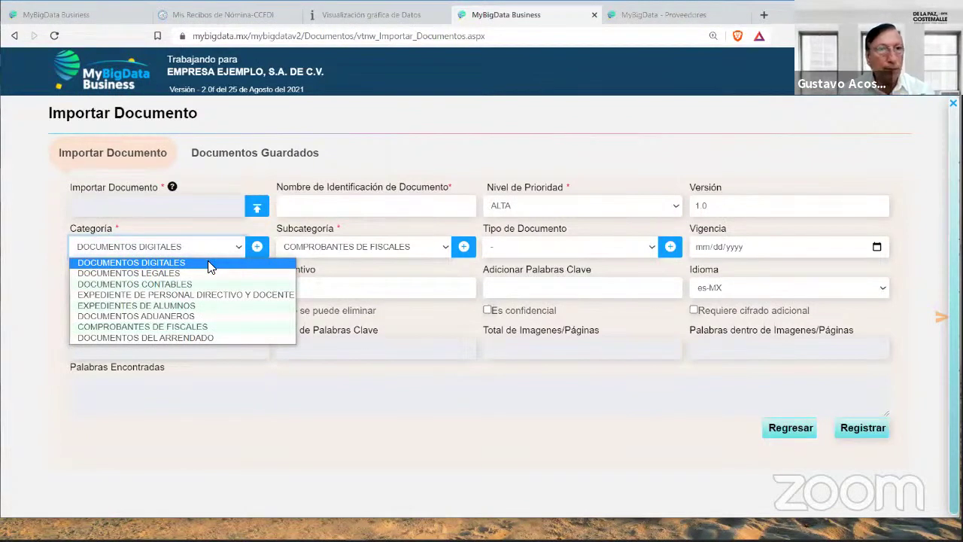
click(211, 294)
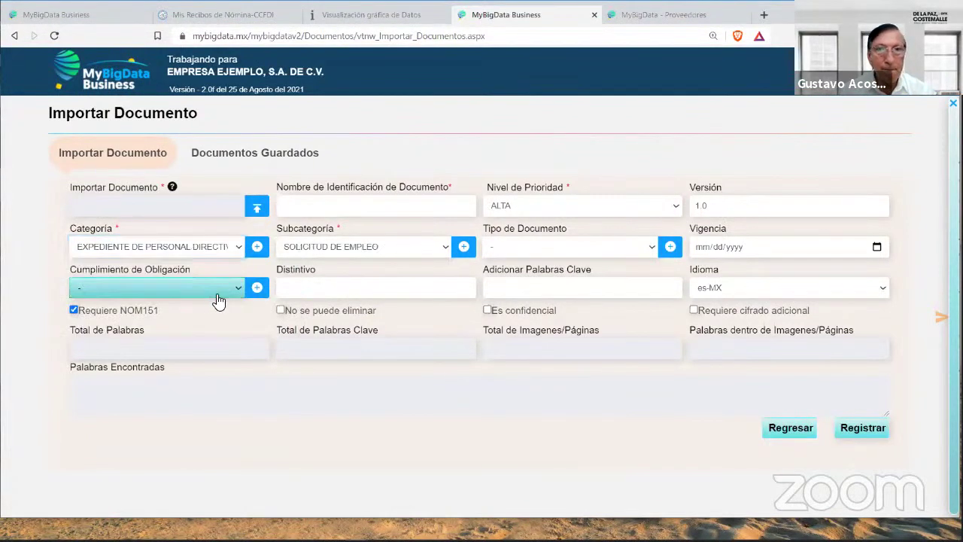
click(427, 253)
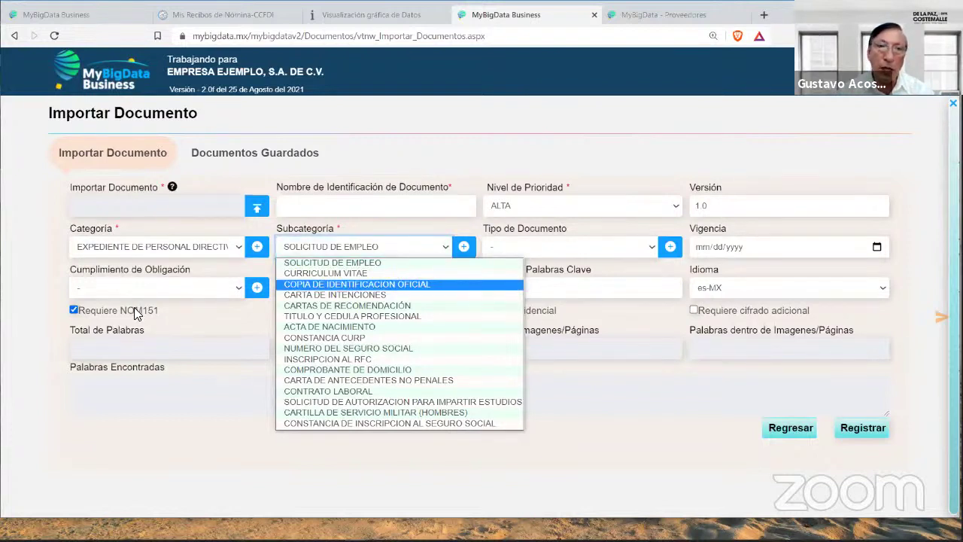
click(717, 448)
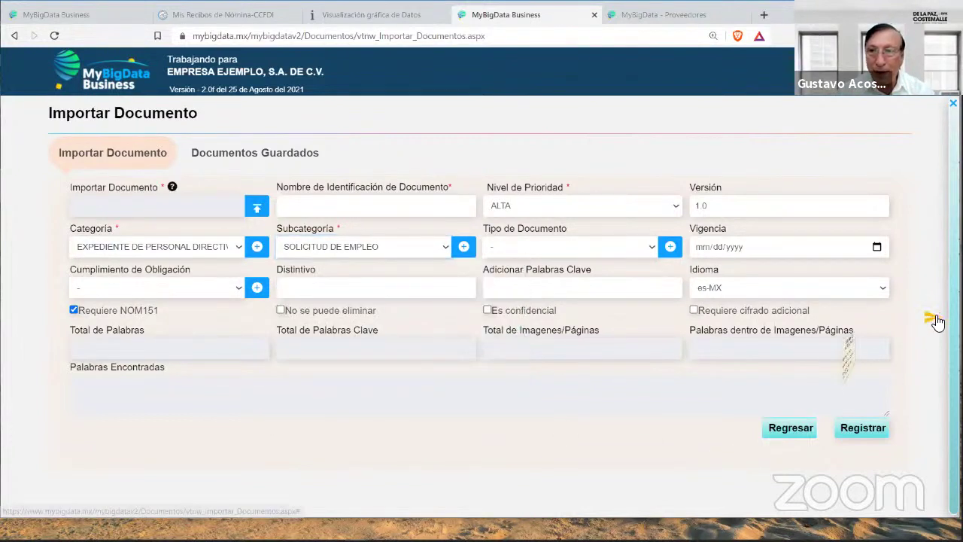
Step: Open Firma Electrónica de Documentos from Documentos Empresariales and set the signer type to Empleado
mouse_move(932, 319)
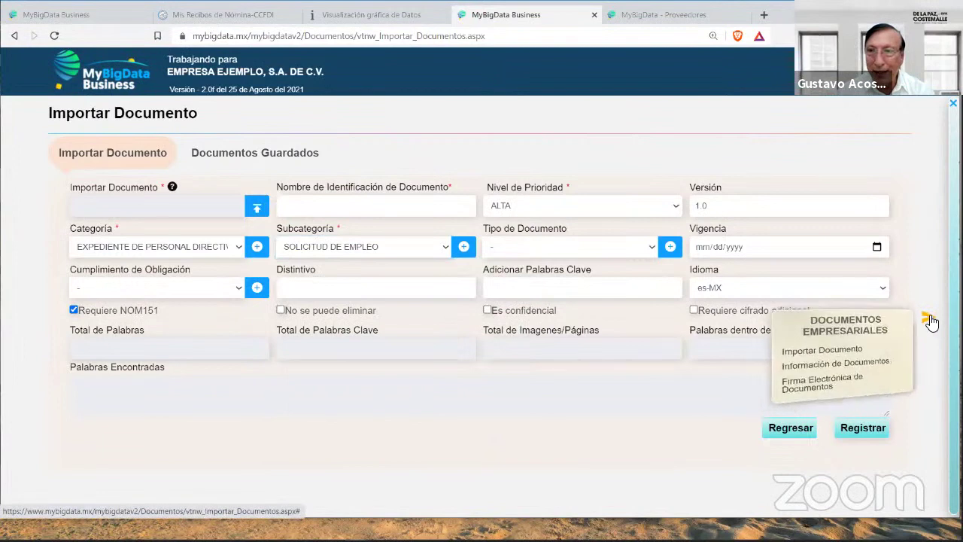
click(876, 390)
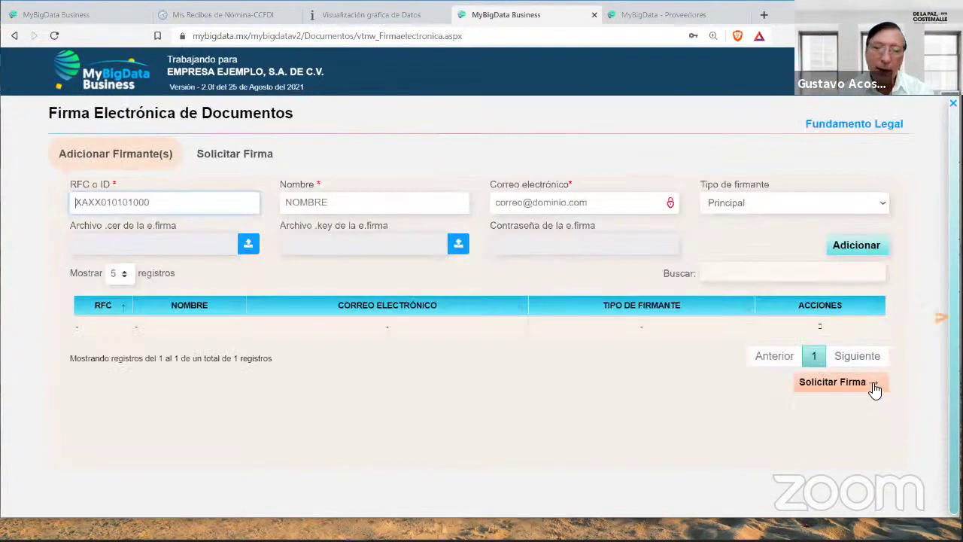
click(849, 205)
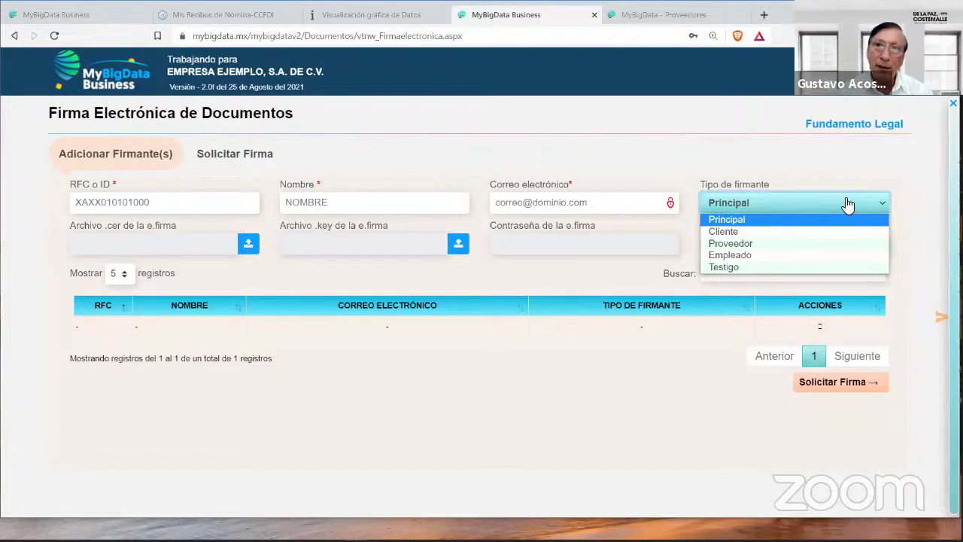
click(777, 255)
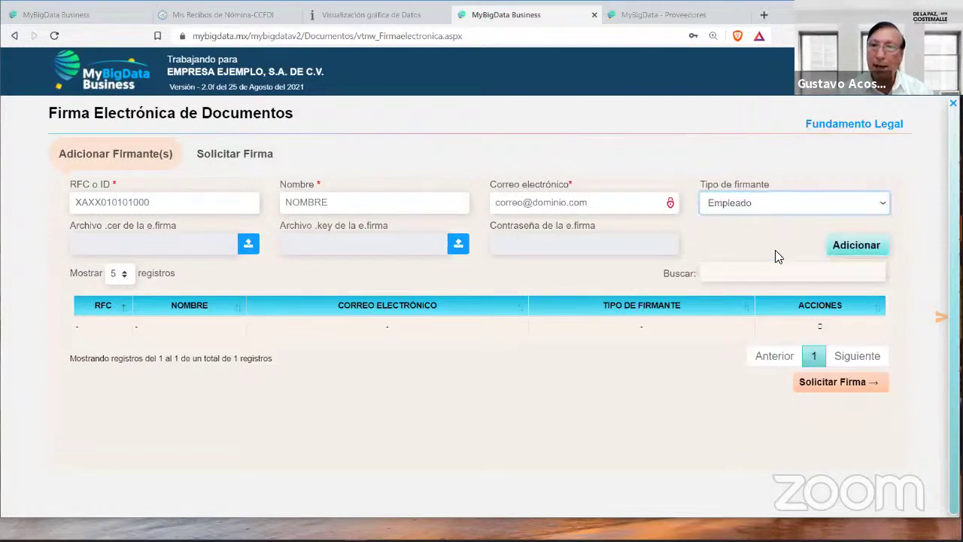
Step: Open the Fundamento Legal notice, highlight Artículos 776 and 836-D of the Ley Federal del Trabajo, and close the notice
click(838, 124)
drag(867, 164, 861, 305)
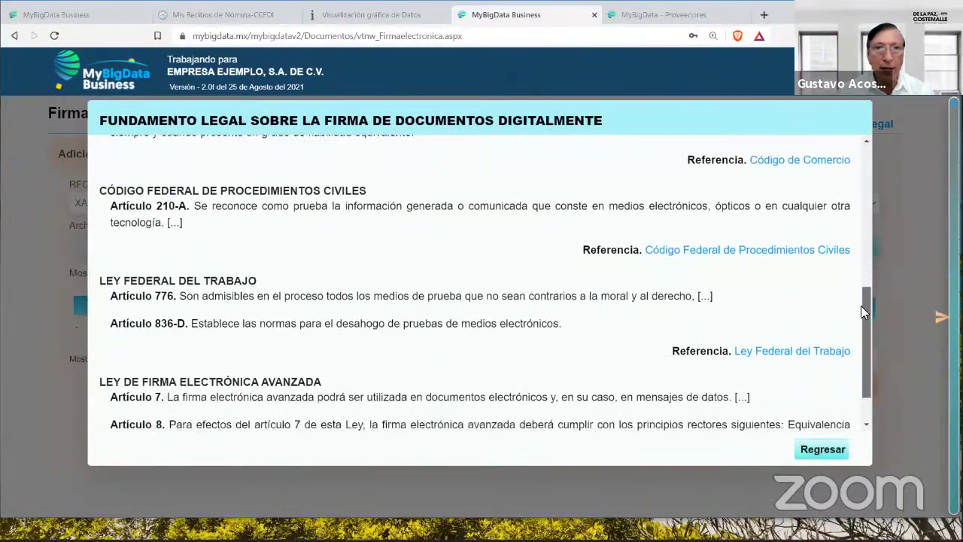
drag(111, 297, 577, 337)
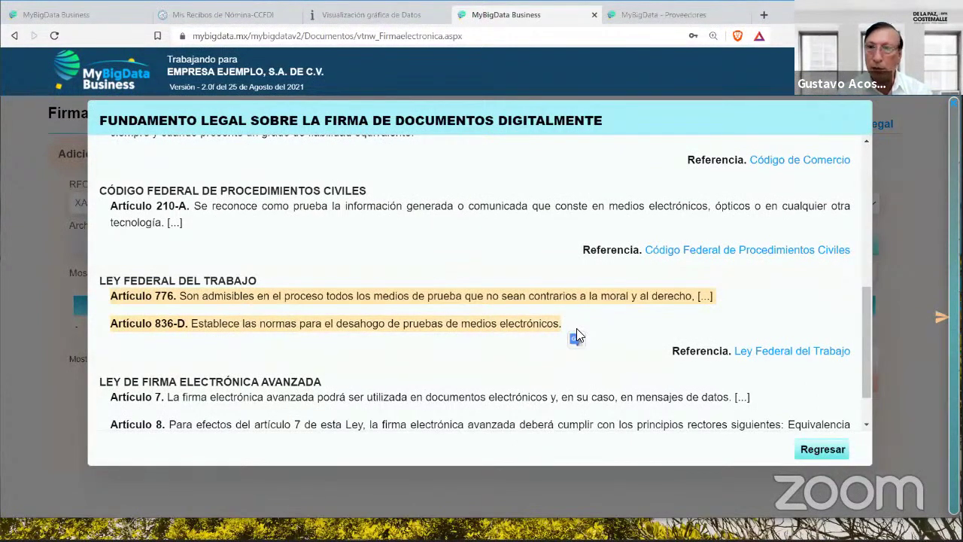
click(817, 452)
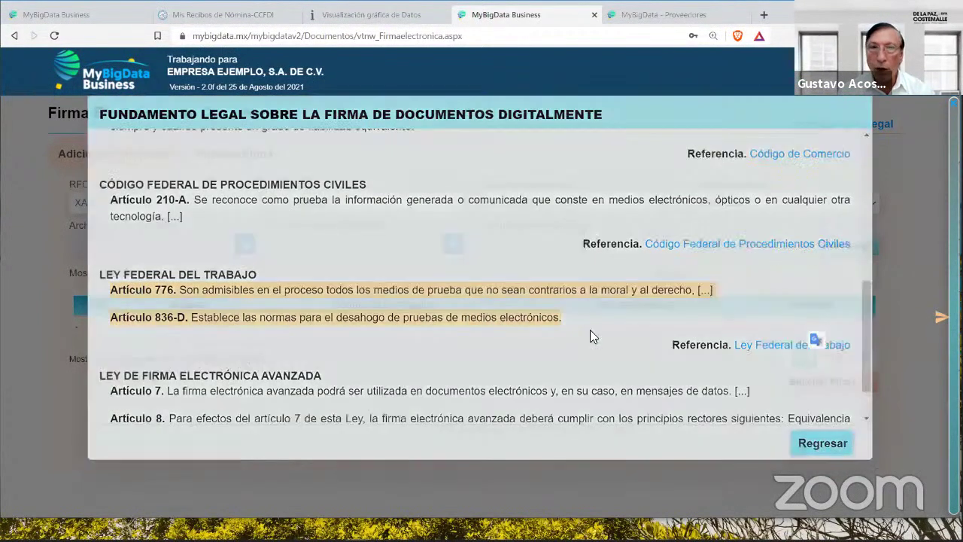
Step: Switch to the Mis Recibos de Nómina portal to view its payroll receipts, then show the MyBigData Proveedores login page
click(218, 17)
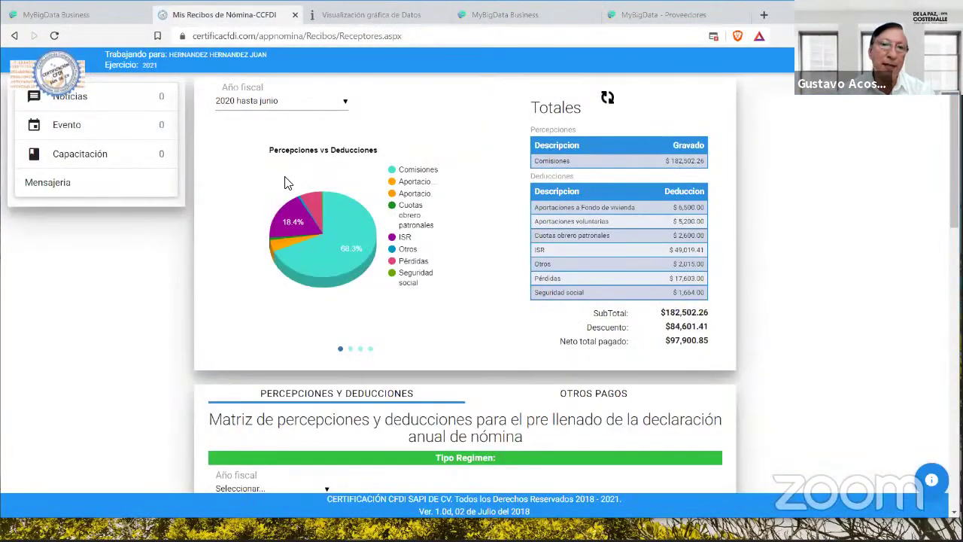
scroll(289, 183, down, 5)
scroll(288, 183, down, 2)
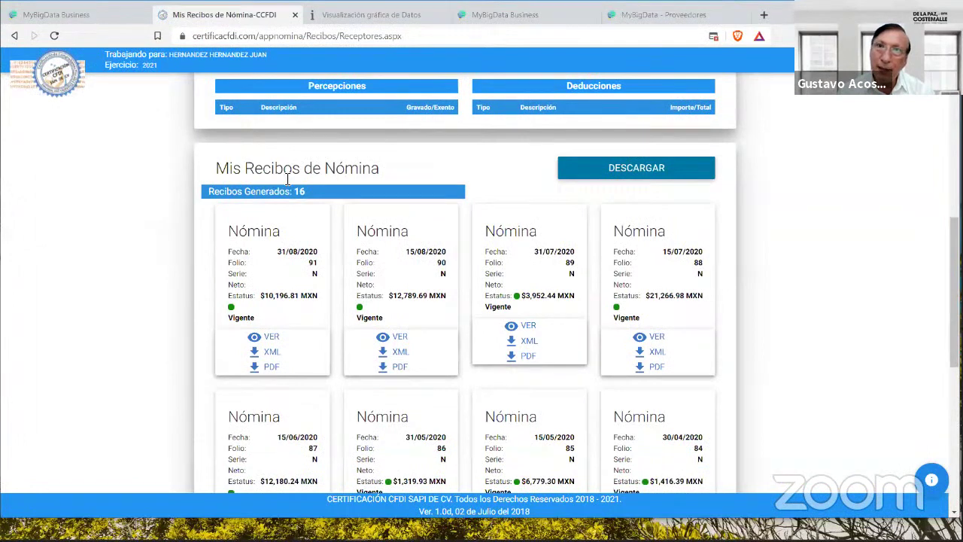
click(640, 15)
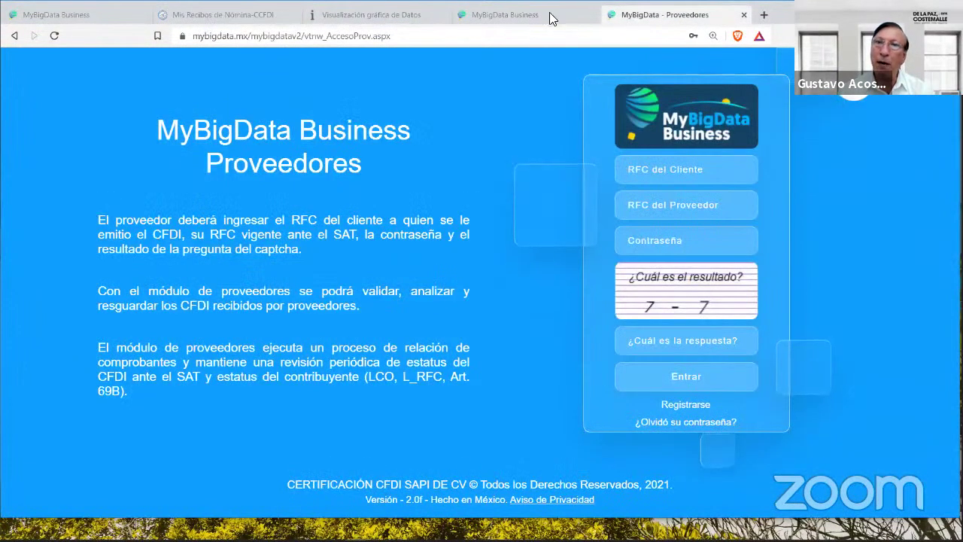
Step: Return to the Firma Electrónica de Documentos page and show the options for Verificación de RFC en listas del SAT
click(519, 15)
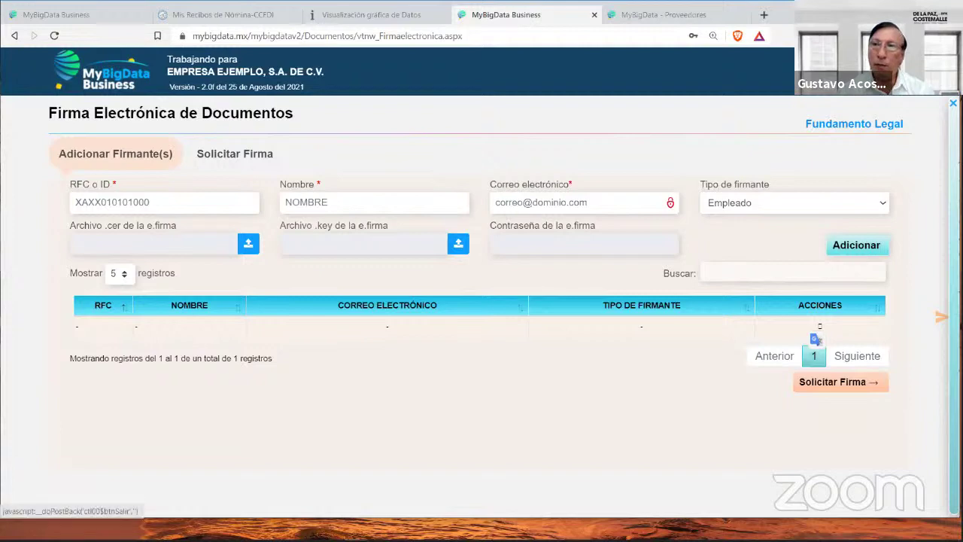
click(940, 316)
mouse_move(865, 247)
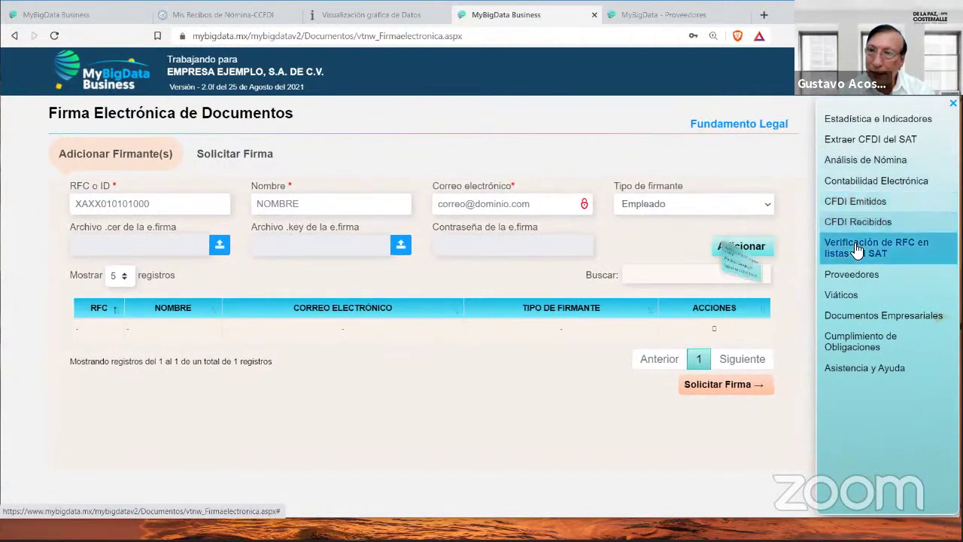
click(799, 250)
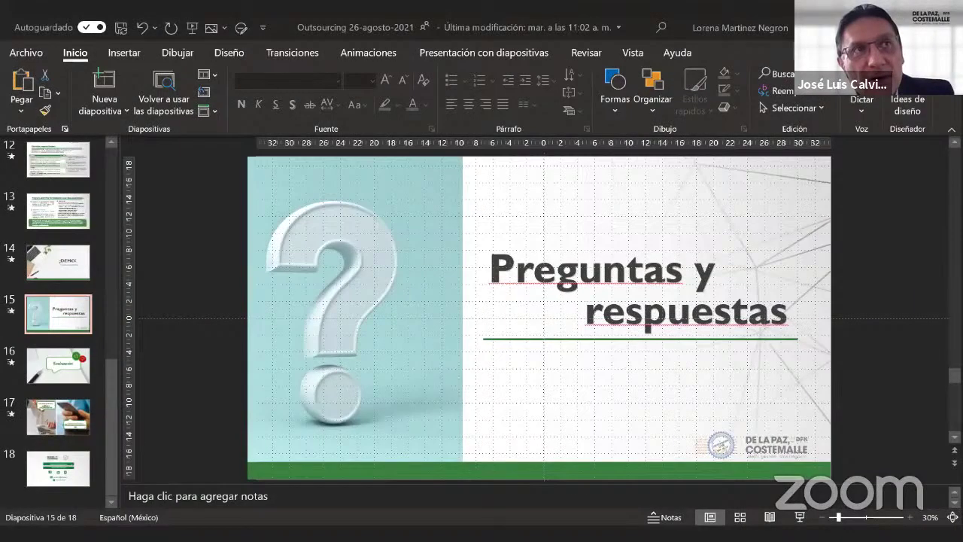
Step: Start the PowerPoint slide show from the Preguntas y respuestas slide
key(shift+F5)
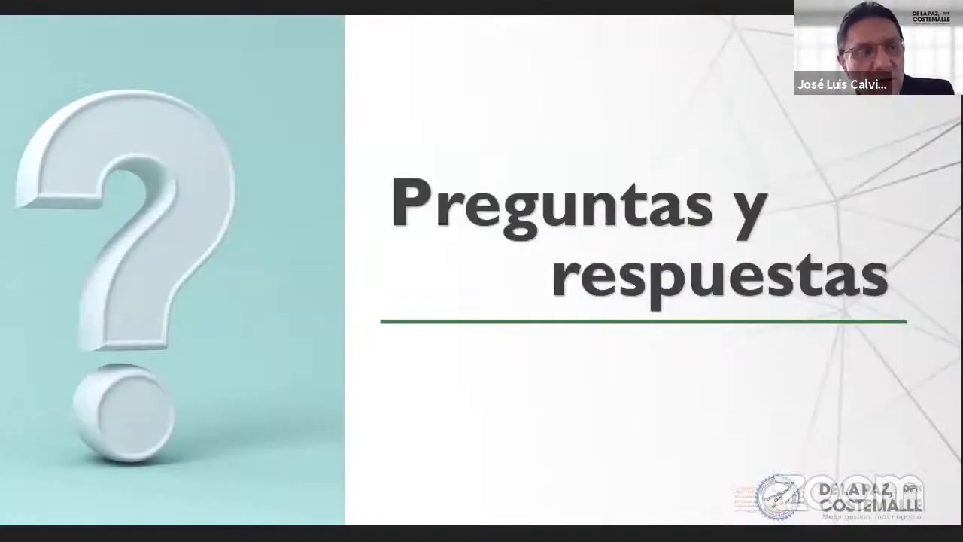